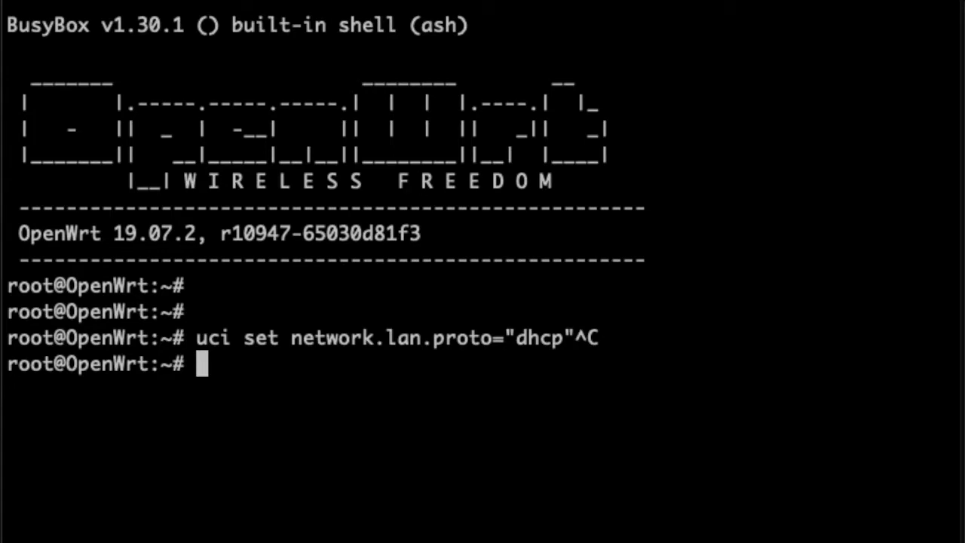
# Write the command uci commit at the OpenWrt shell prompt and cancel it without running it
pyautogui.write('uci')
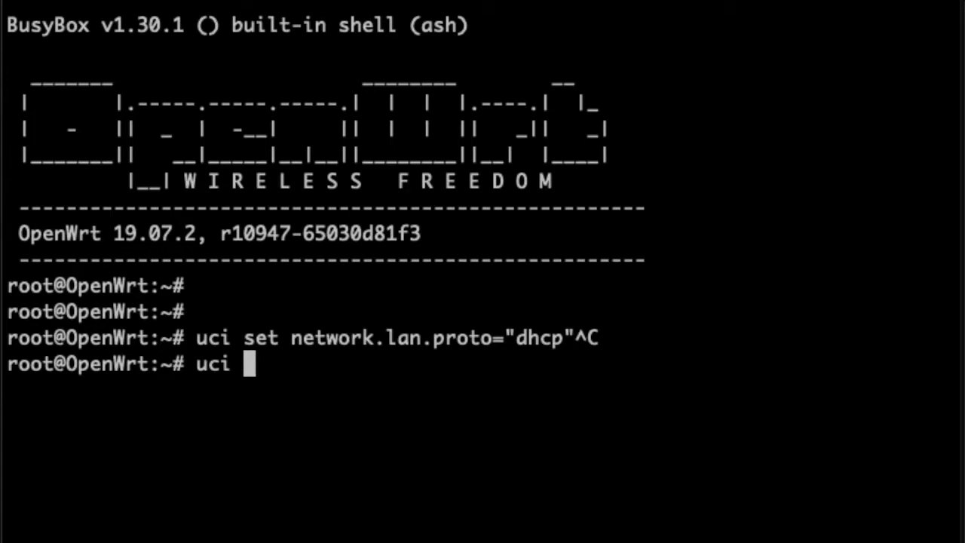
pyautogui.write(' commit')
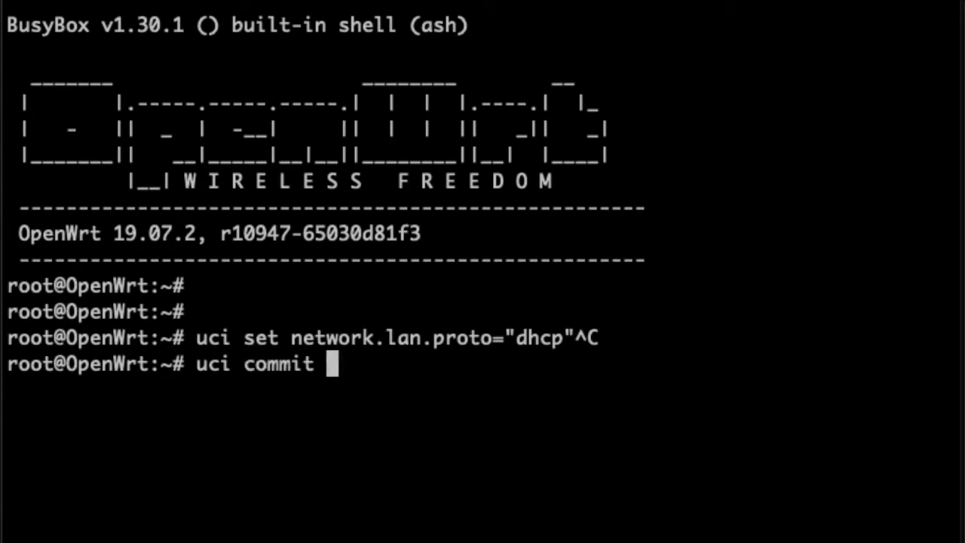
pyautogui.hotkey('ctrl', 'c')
# Enter the network service restart command /etc/init.d/network restart at the OpenWrt shell prompt
pyautogui.write('/etc/')
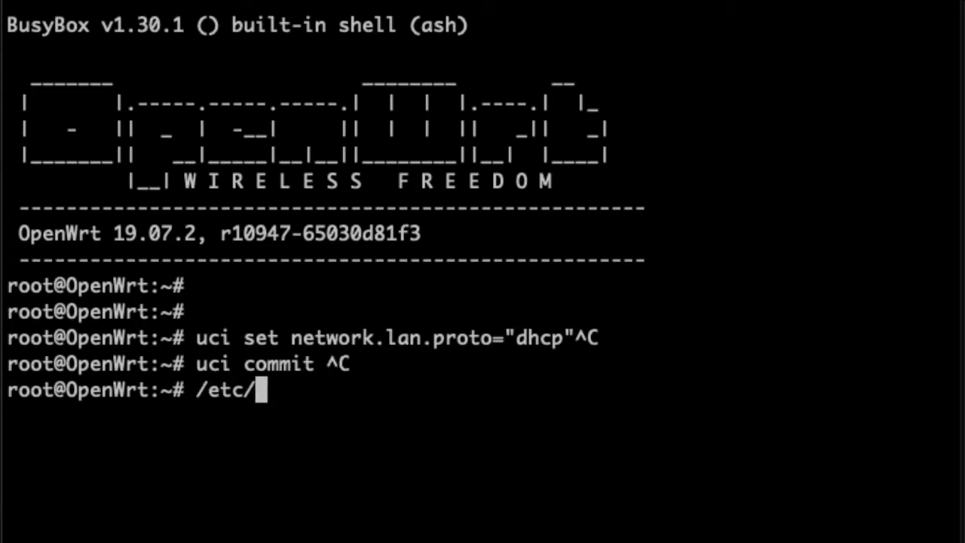
pyautogui.write('init.d/')
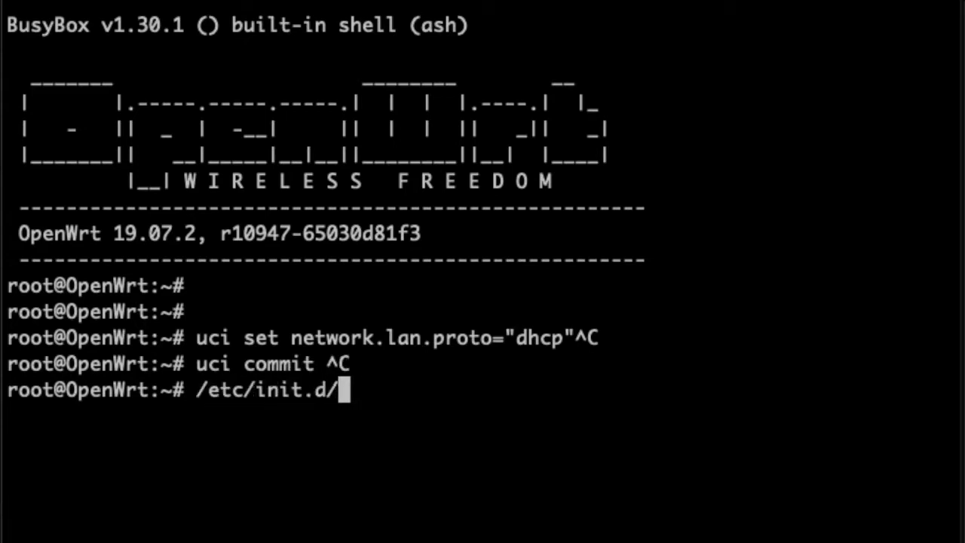
pyautogui.write('ne')
pyautogui.press('Tab')
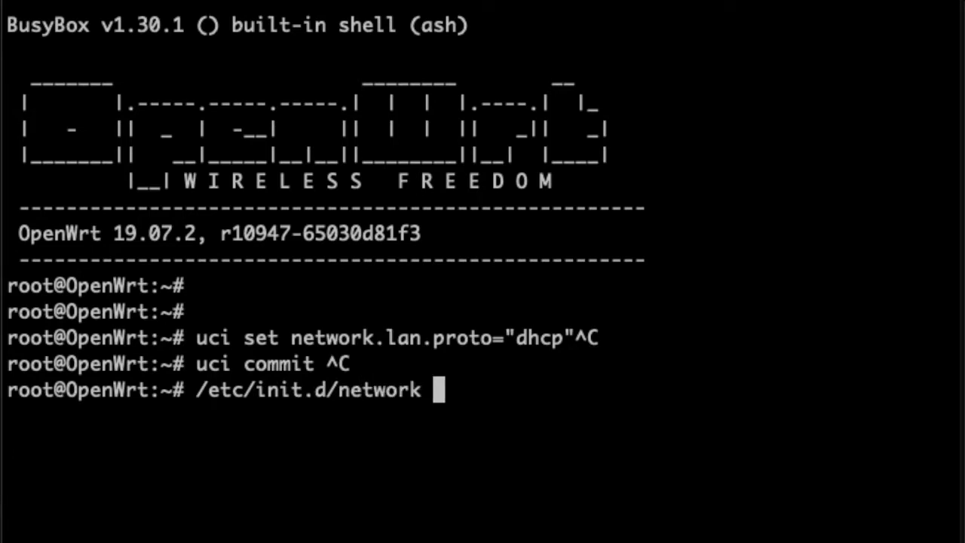
pyautogui.write('restart')
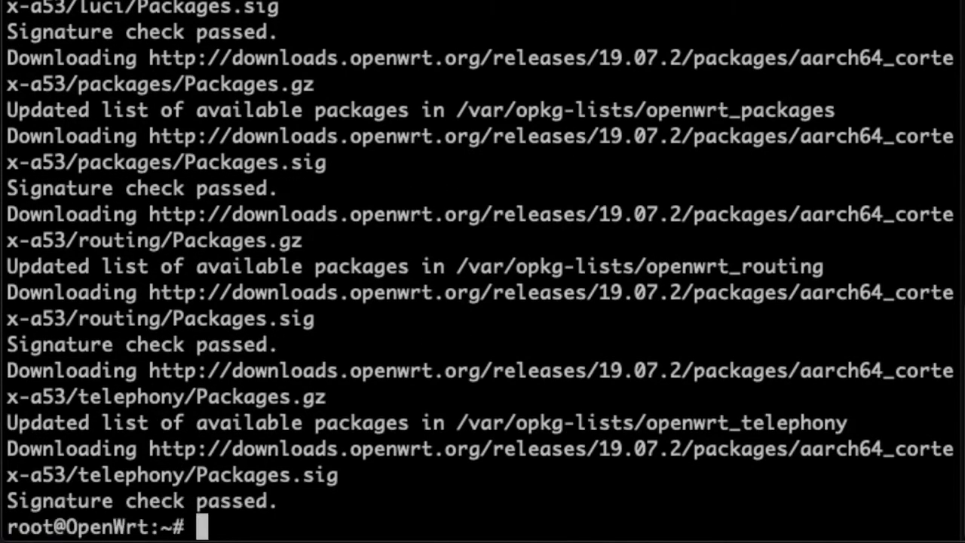
# Write the command opkg install luci at the prompt and cancel it without running it
pyautogui.write('opg')
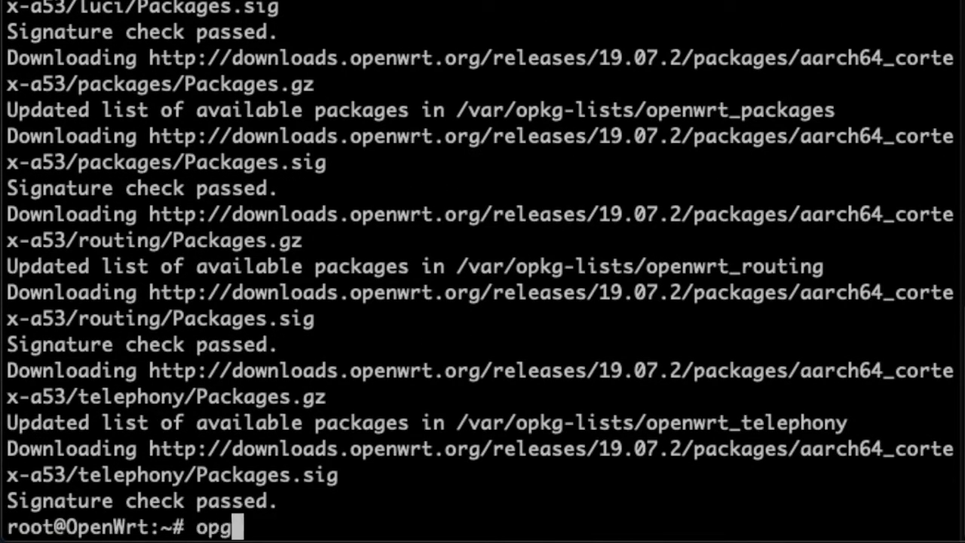
pyautogui.press('BackSpace')
pyautogui.write('kg isntall')
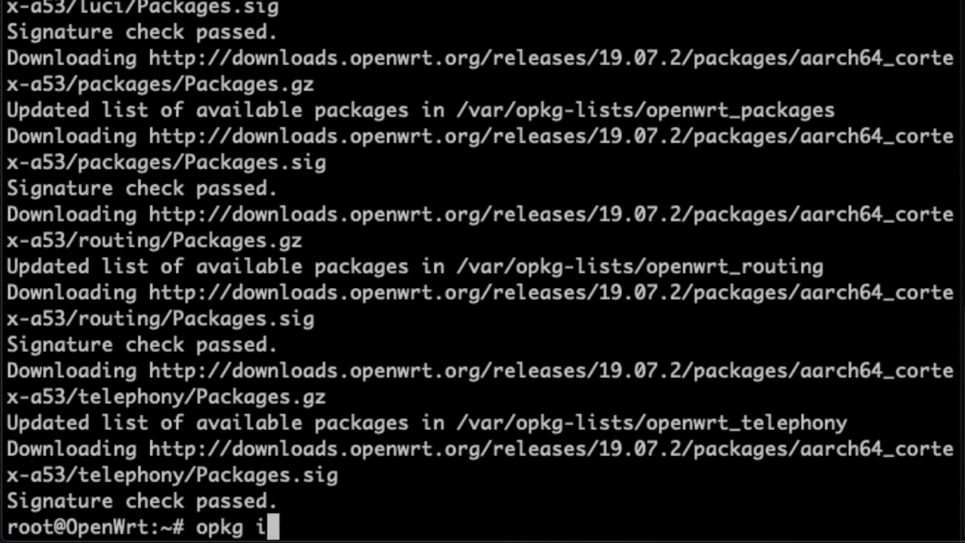
pyautogui.press('BackSpace')
pyautogui.press('BackSpace')
pyautogui.press('BackSpace')
pyautogui.press('BackSpace')
pyautogui.press('BackSpace')
pyautogui.press('BackSpace')
pyautogui.press('BackSpace')
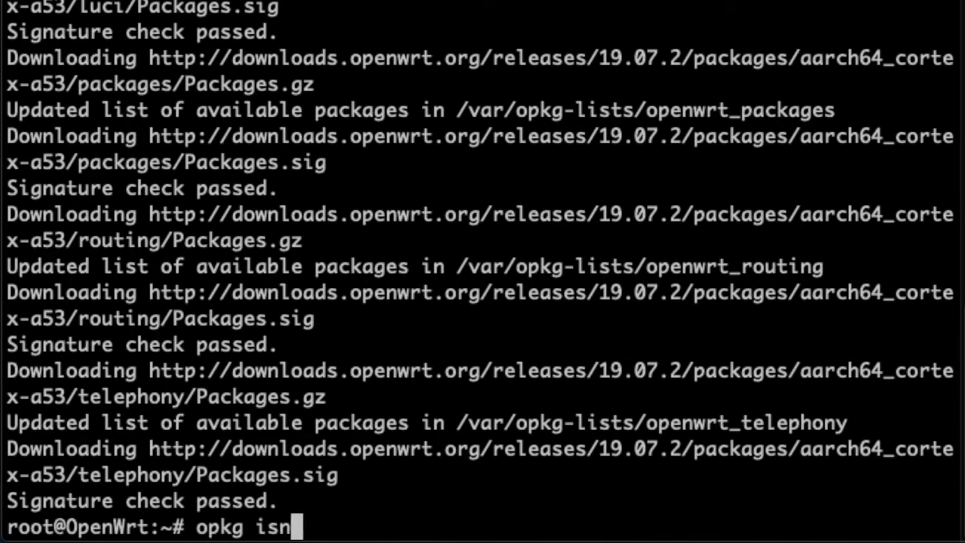
pyautogui.write('nstall ')
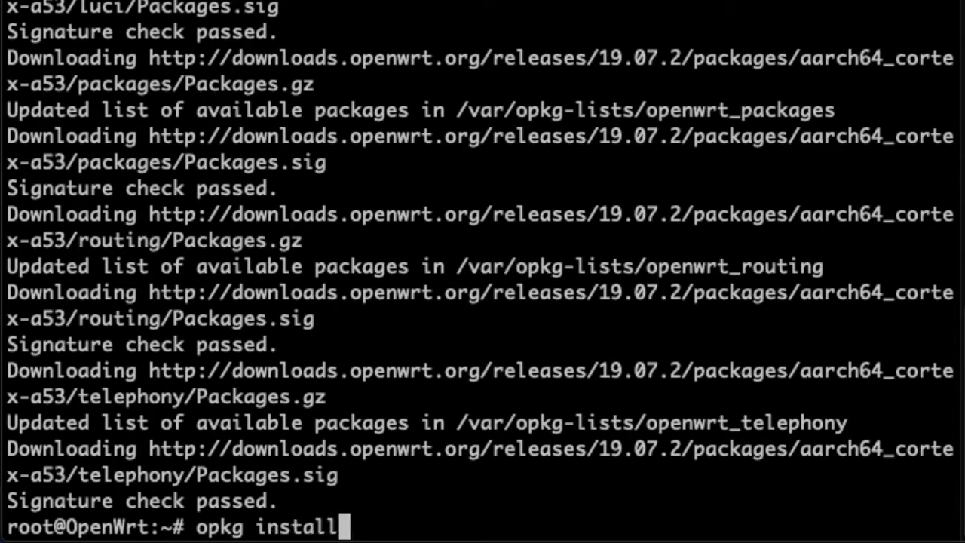
pyautogui.write('luci')
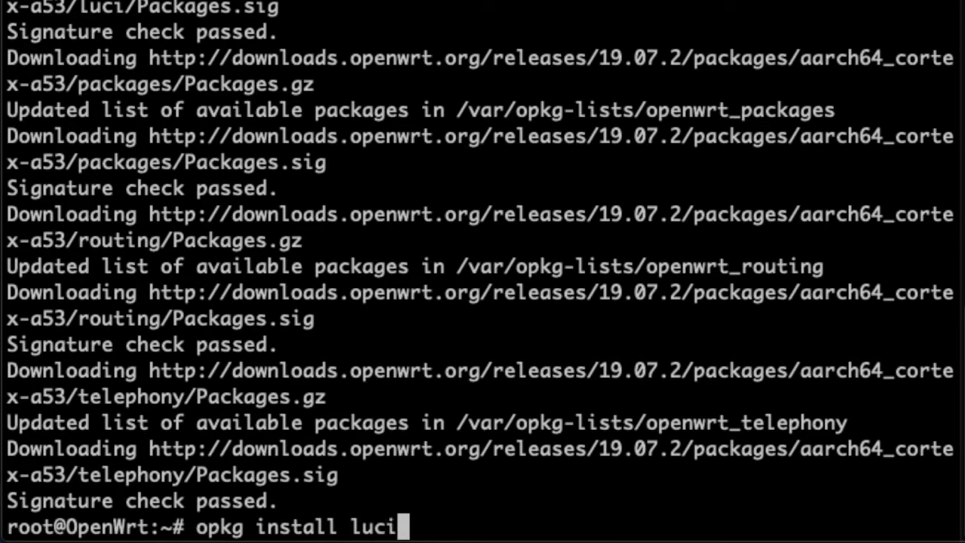
pyautogui.hotkey('ctrl', 'c')
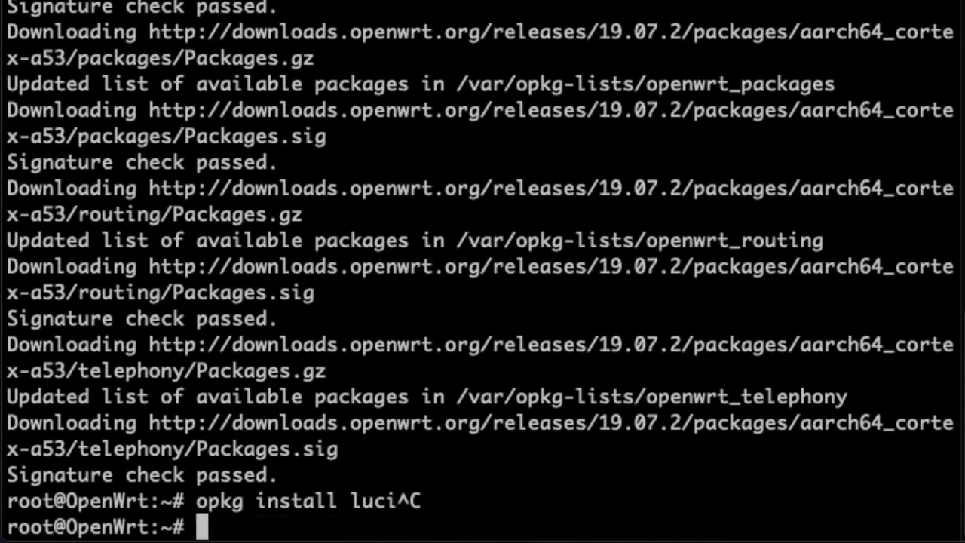
# Write the command opkg install openconnect at the prompt and cancel it without running it
pyautogui.write('opkg ')
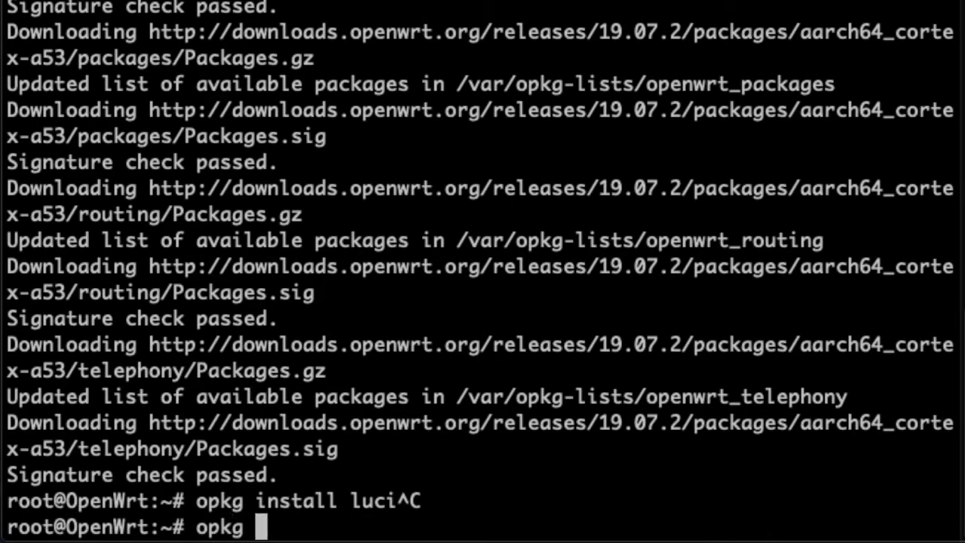
pyautogui.write('install op')
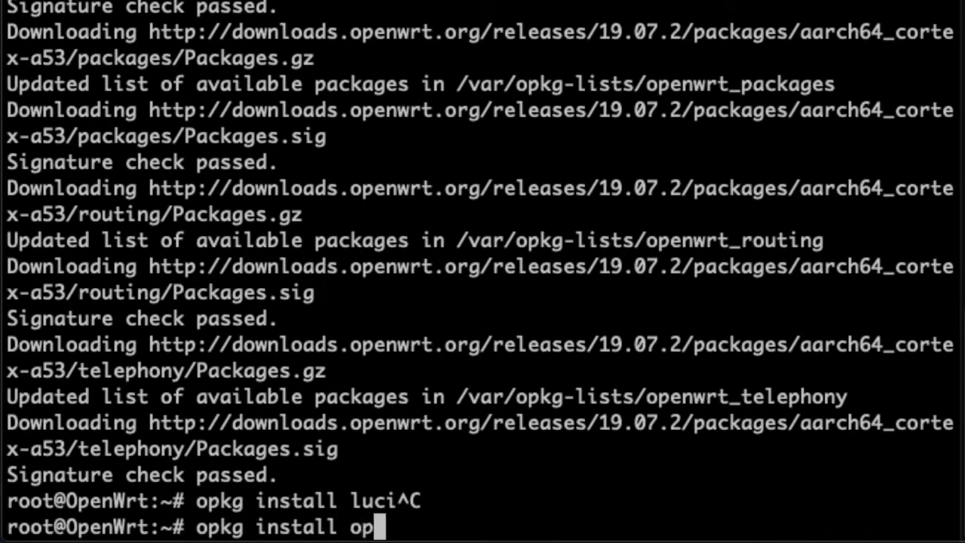
pyautogui.write('enconnect')
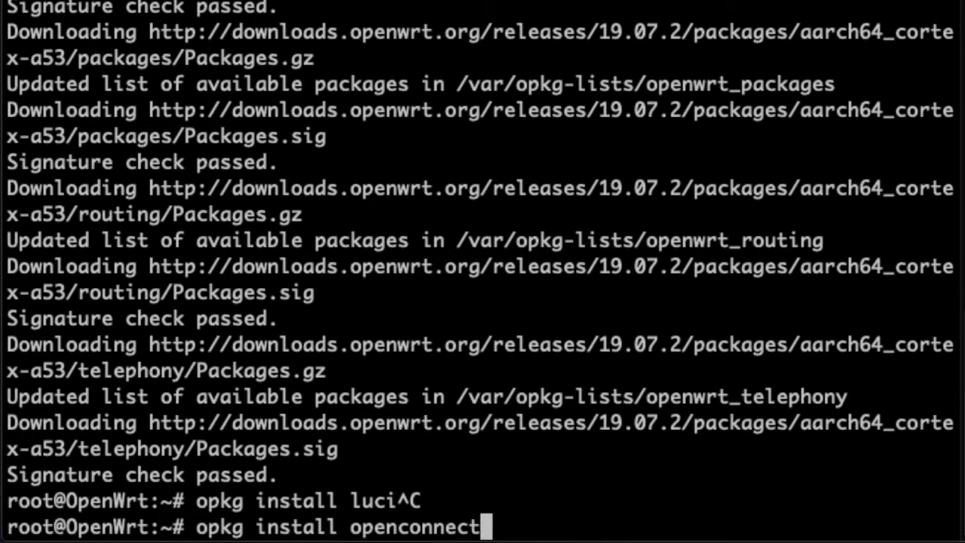
pyautogui.hotkey('ctrl', 'c')
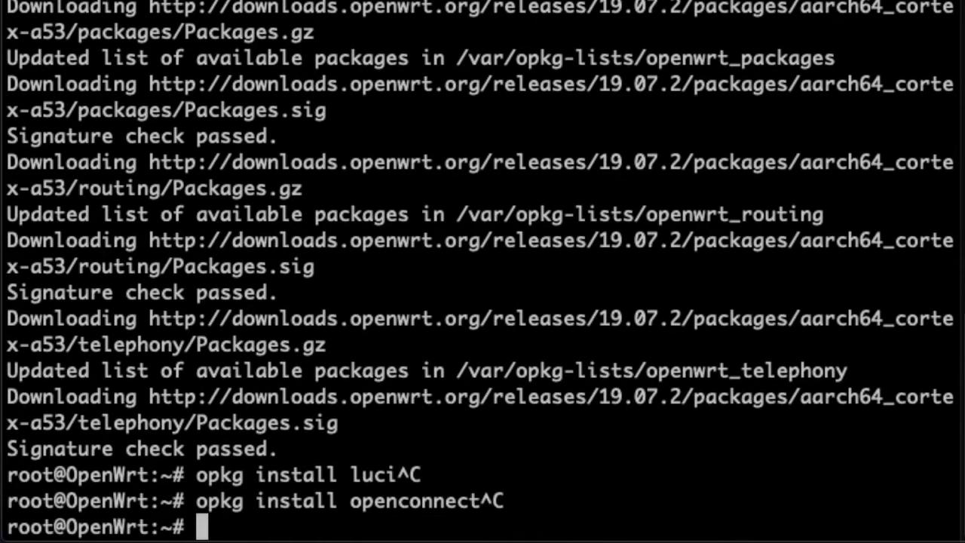
# Write the command opkg install luci-proto-openconnect at the prompt and cancel it without running it
pyautogui.write('opkeg i')
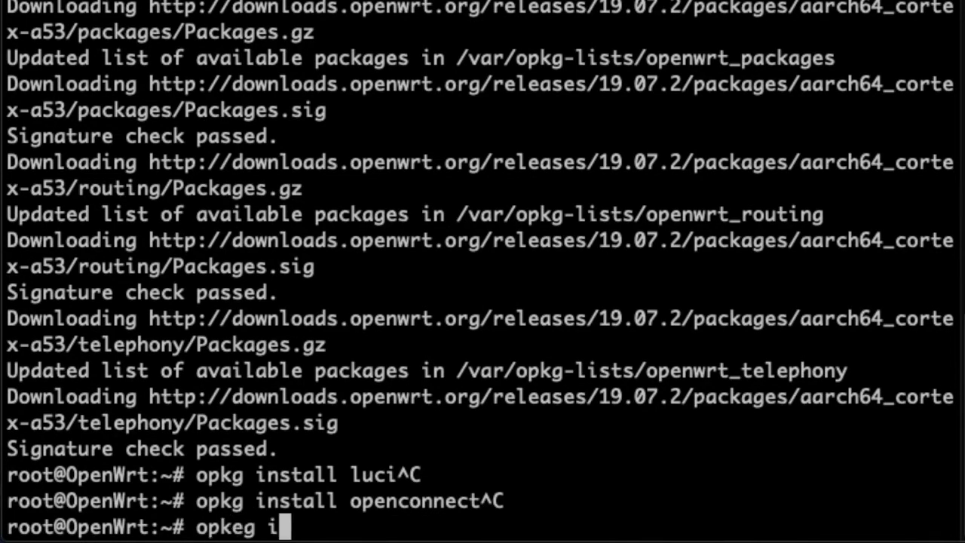
pyautogui.press('BackSpace')
pyautogui.press('BackSpace')
pyautogui.press('BackSpace')
pyautogui.write('install luci=')
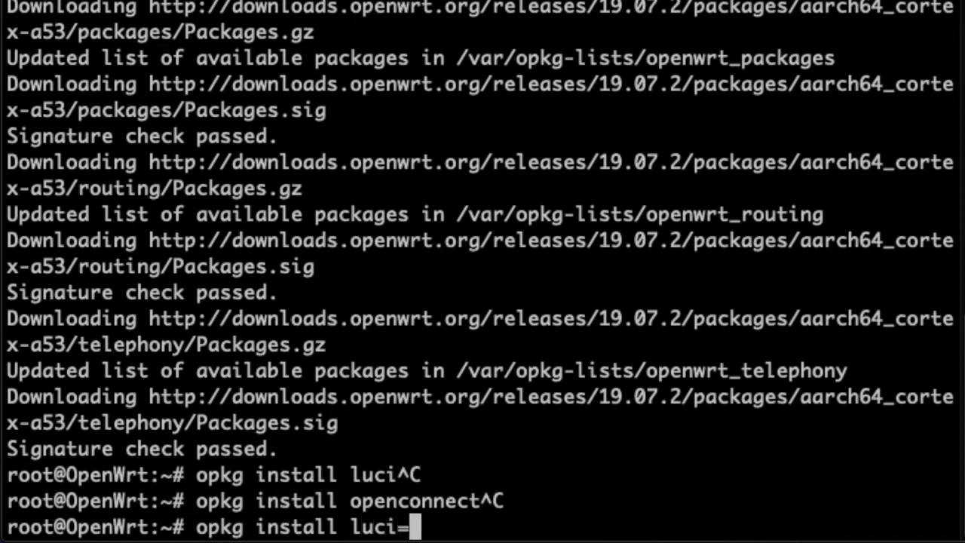
pyautogui.press('BackSpace')
pyautogui.write('-p')
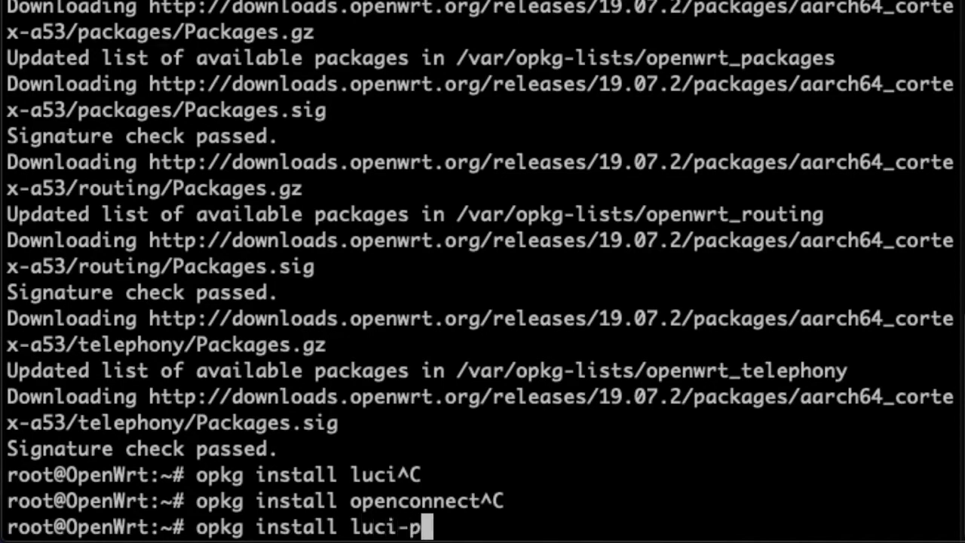
pyautogui.write('roto-openconnect')
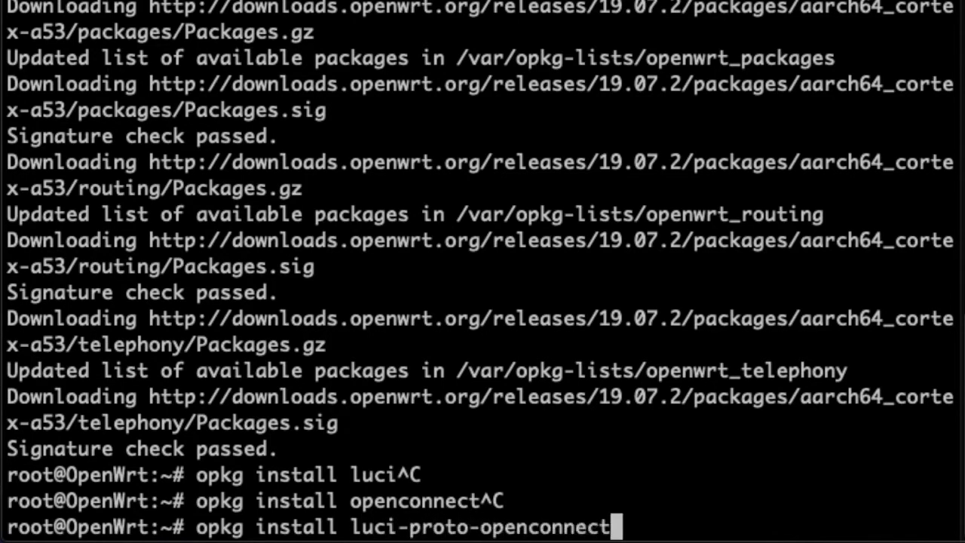
pyautogui.hotkey('ctrl', 'c')
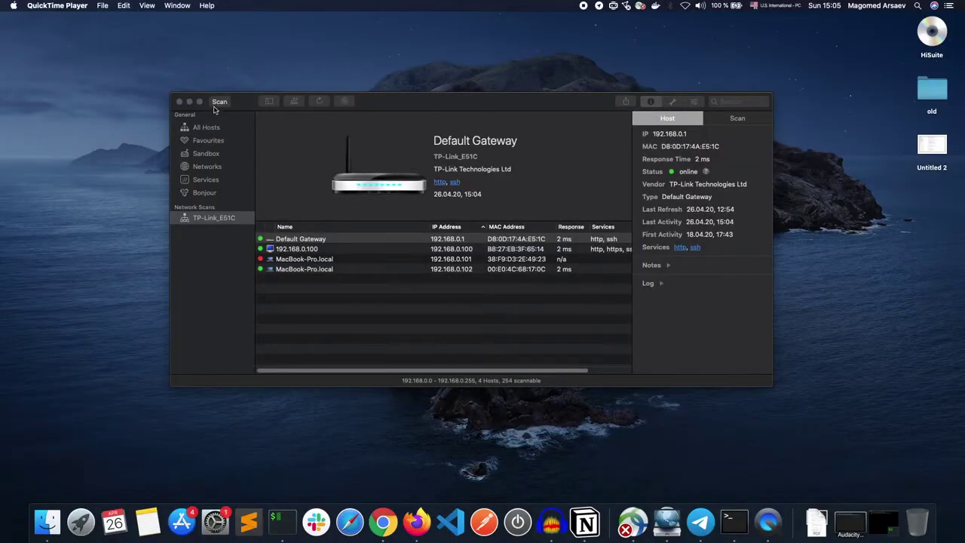
# Scan the TP-Link_E51C network for hosts in Network Radar and switch to Firefox
pyautogui.click(220, 107)
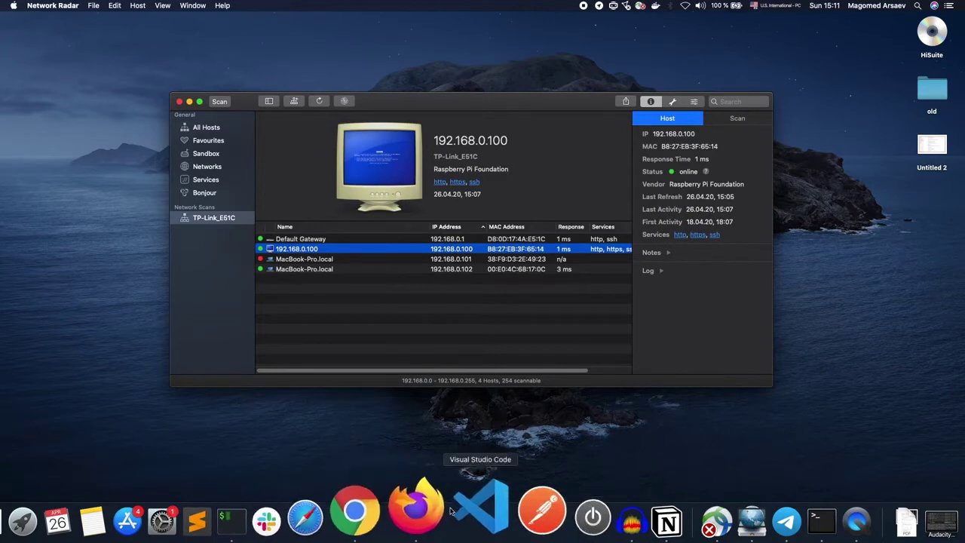
pyautogui.click(430, 517)
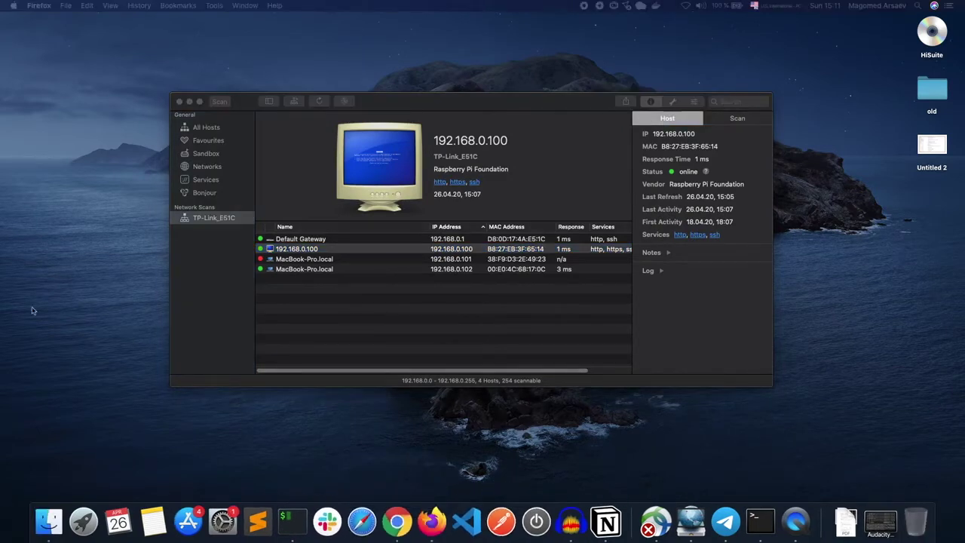
pyautogui.rightClick(430, 520)
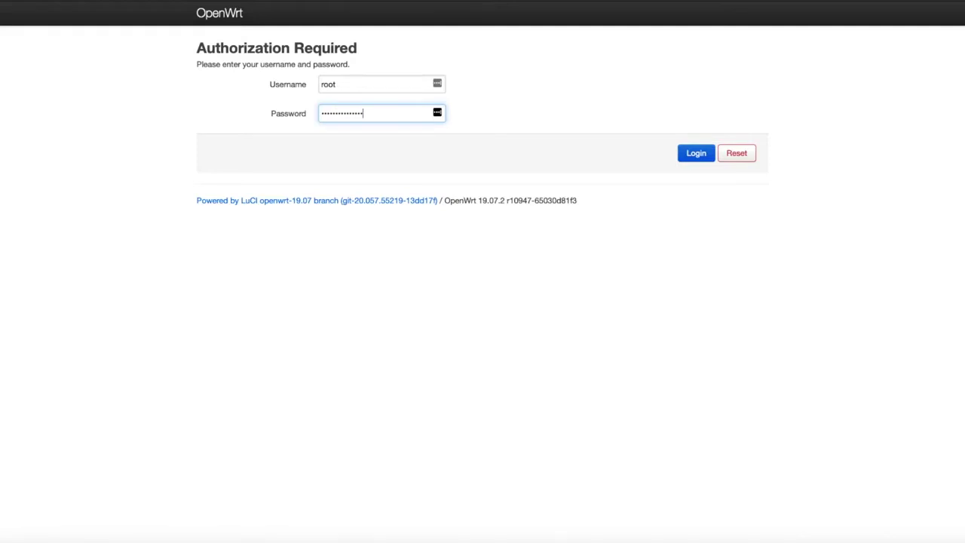
# Log in to the OpenWrt web interface as root and open the network interfaces overview
pyautogui.press('Return')
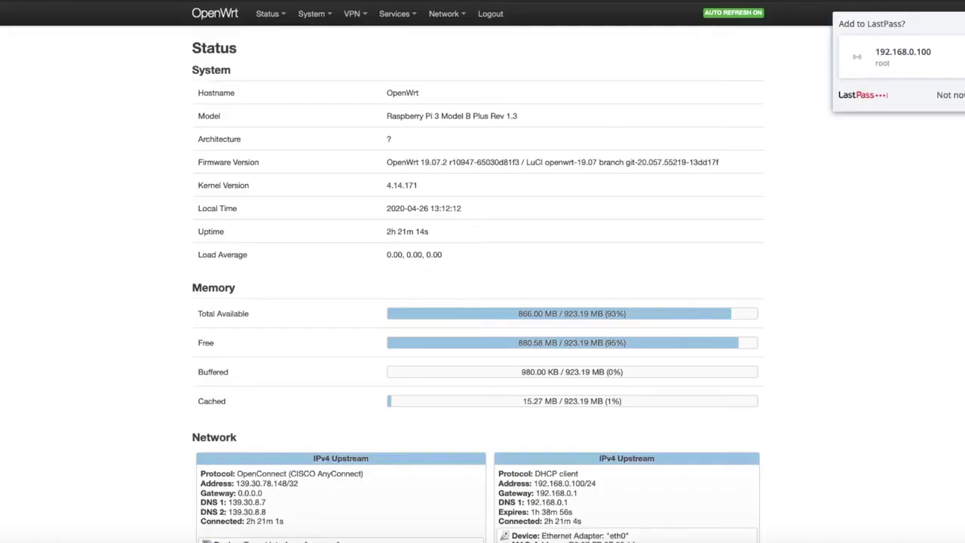
pyautogui.click(952, 104)
pyautogui.moveTo(435, 20)
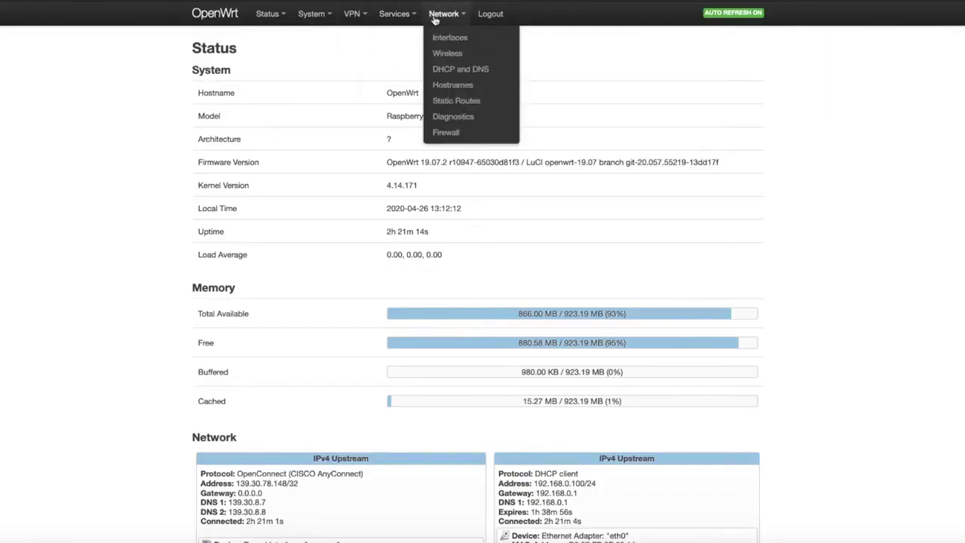
pyautogui.click(454, 38)
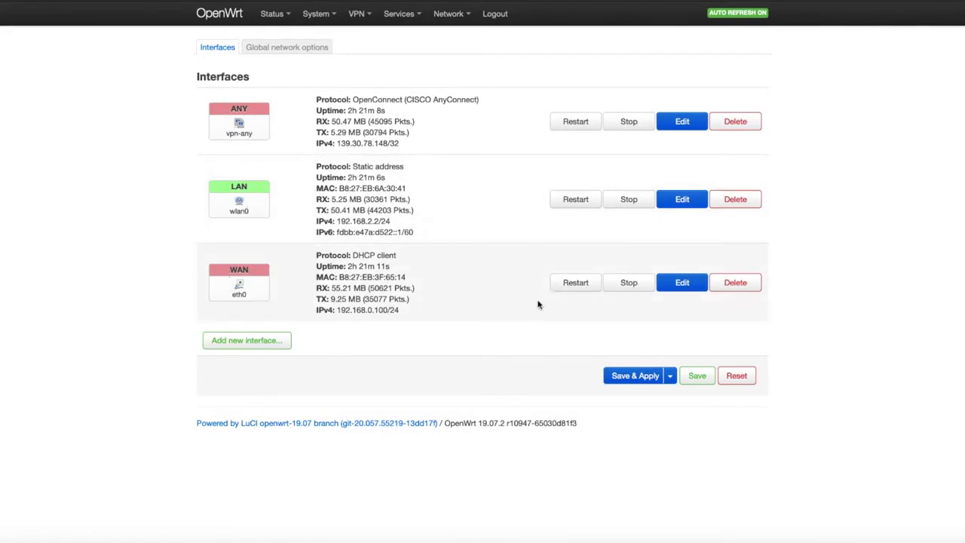
# Examine the WAN interface's protocol, physical adapter choices and firewall zone, and dismiss its settings without saving
pyautogui.click(672, 282)
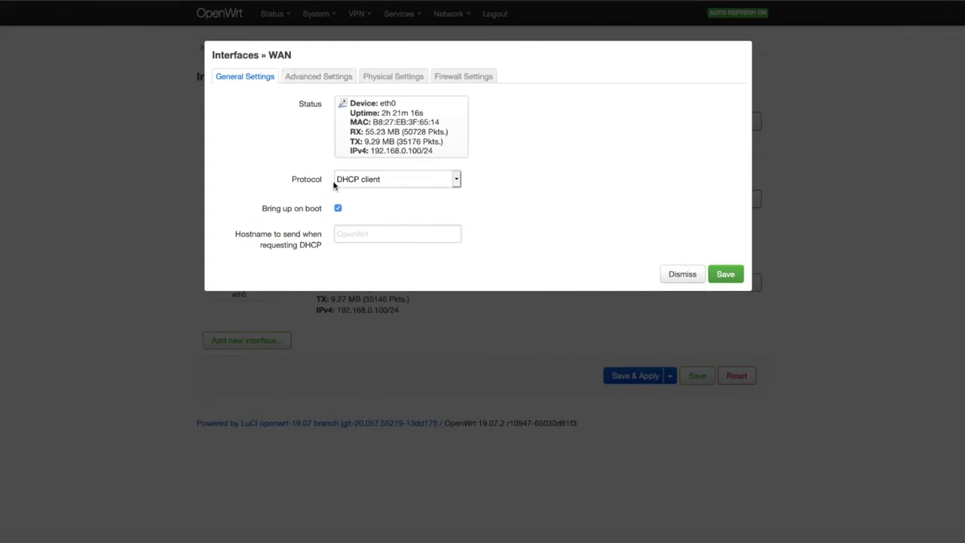
pyautogui.click(332, 82)
pyautogui.click(389, 80)
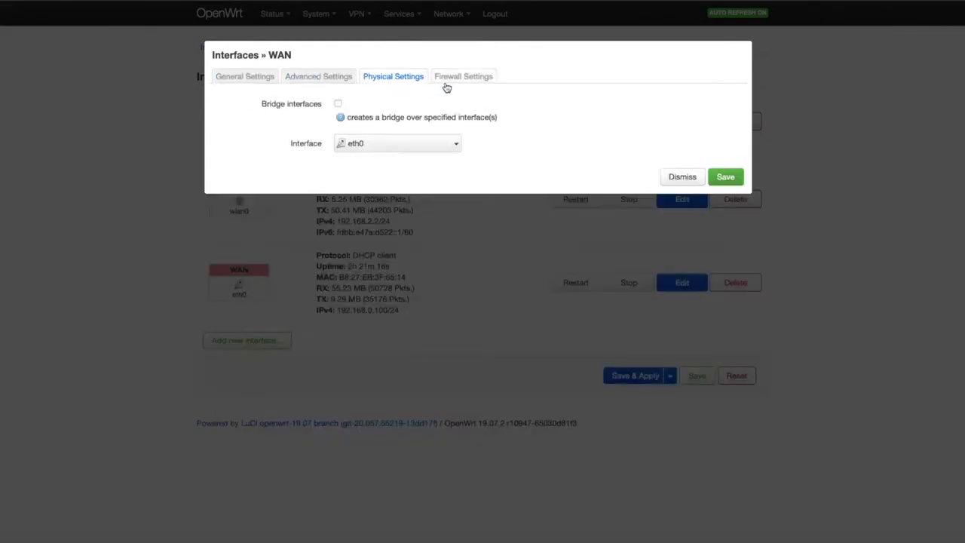
pyautogui.click(411, 144)
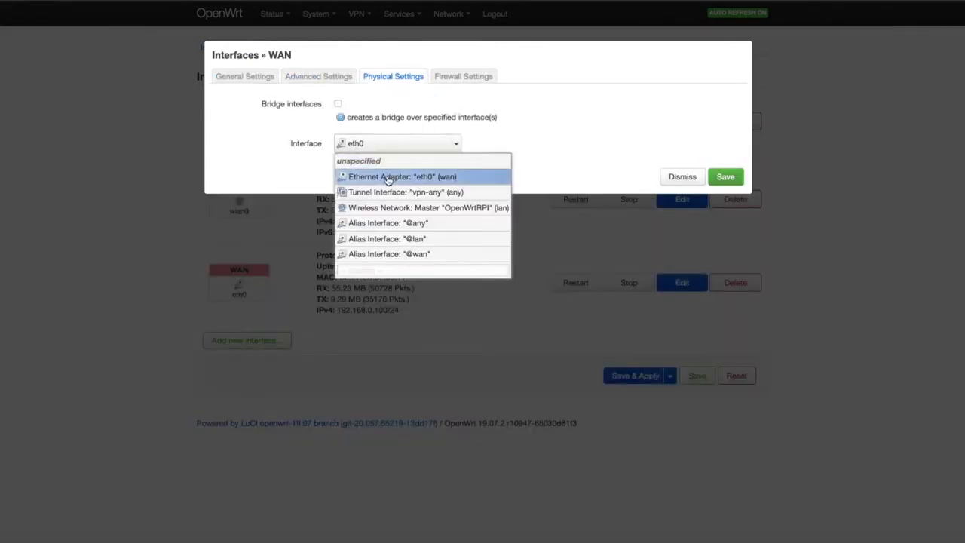
pyautogui.click(448, 145)
pyautogui.click(463, 77)
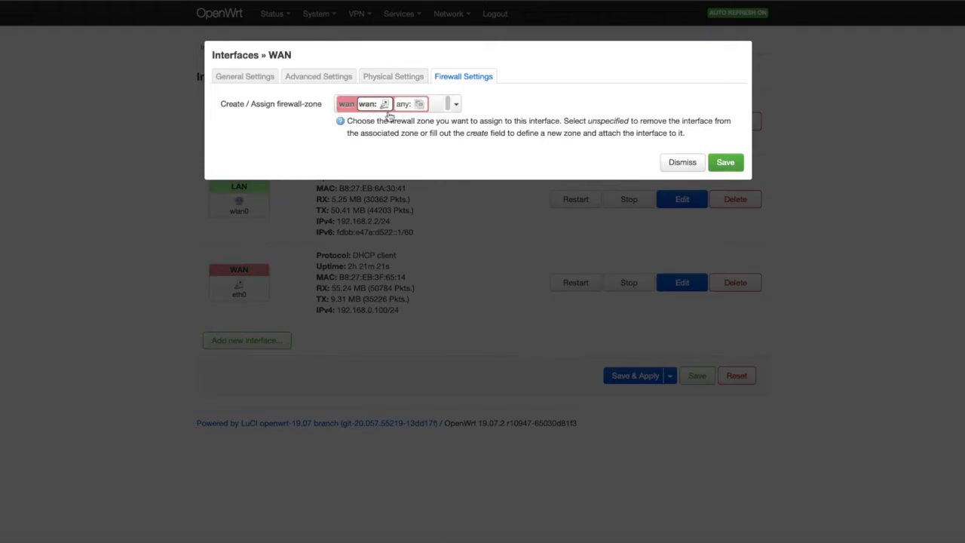
pyautogui.click(683, 167)
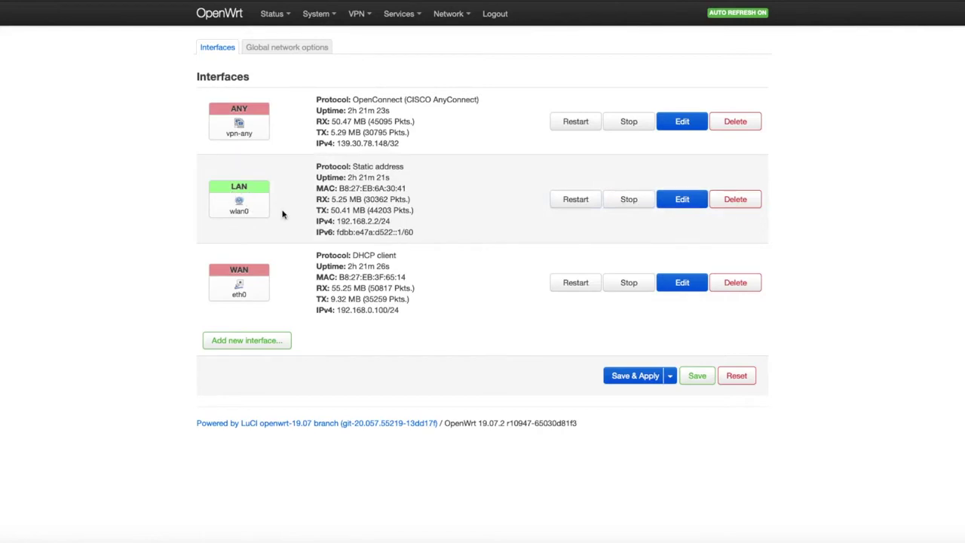
# Examine the LAN interface's general settings, physical adapter choices and firewall zone, and dismiss its settings without saving
pyautogui.click(676, 205)
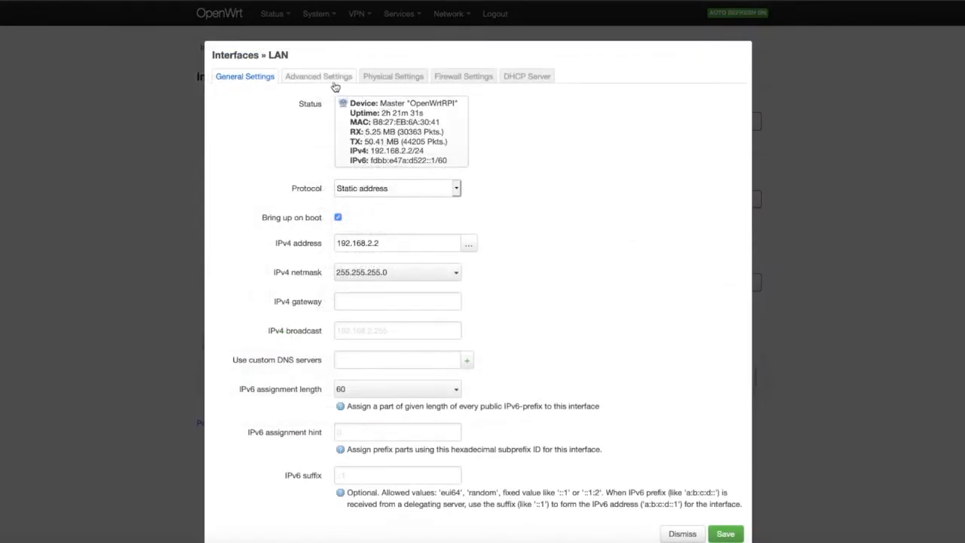
pyautogui.click(416, 77)
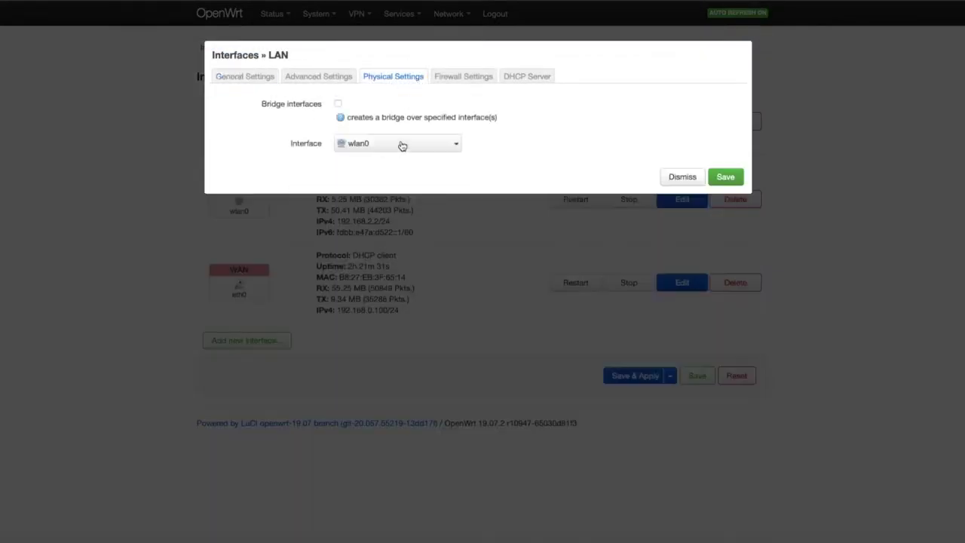
pyautogui.click(402, 147)
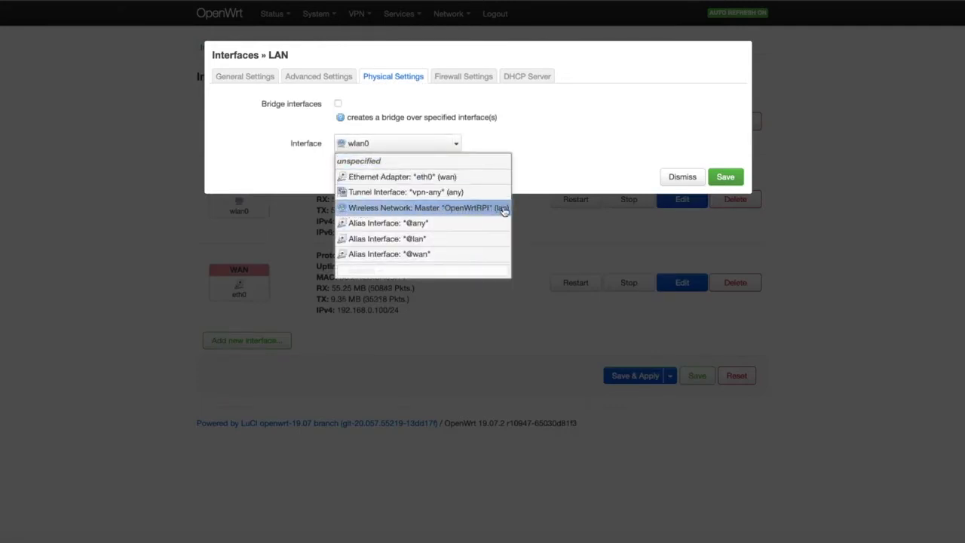
pyautogui.click(571, 127)
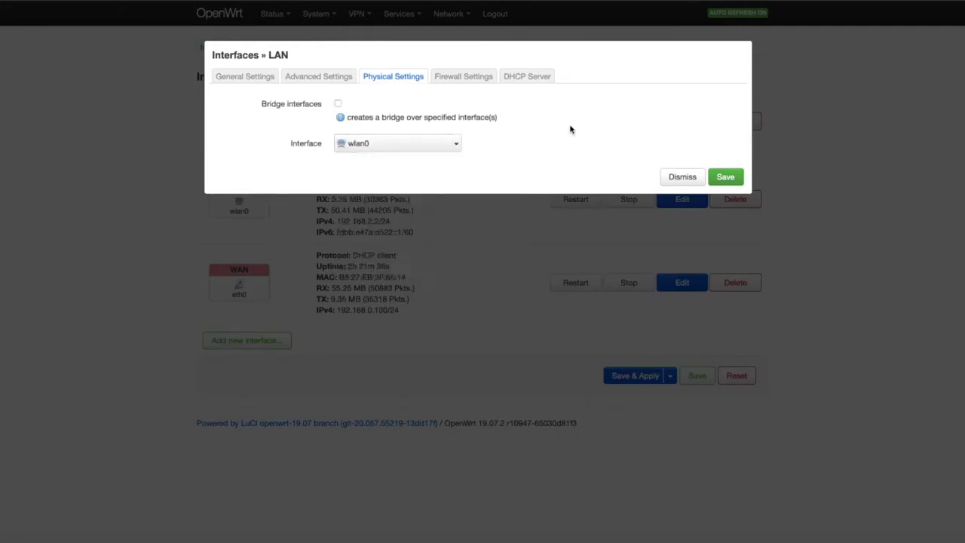
pyautogui.click(455, 77)
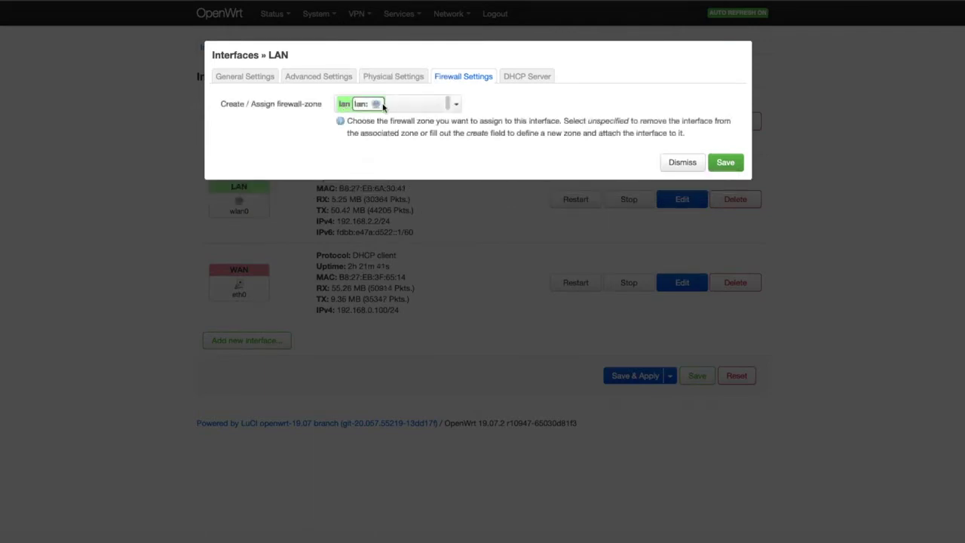
pyautogui.click(681, 163)
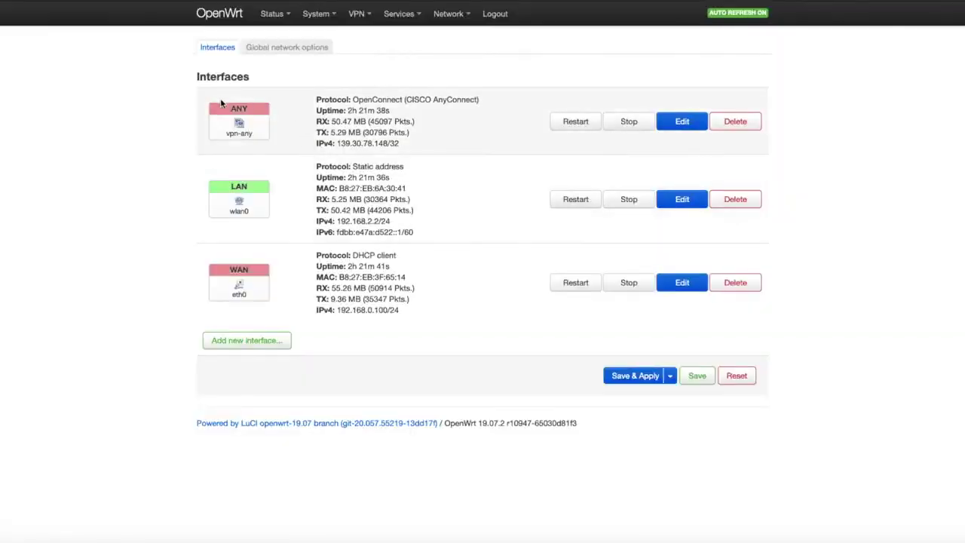
# Fill in a new interface named anyconnect with the OpenConnect (CISCO AnyConnect) protocol, and cancel it without creating it
pyautogui.click(246, 341)
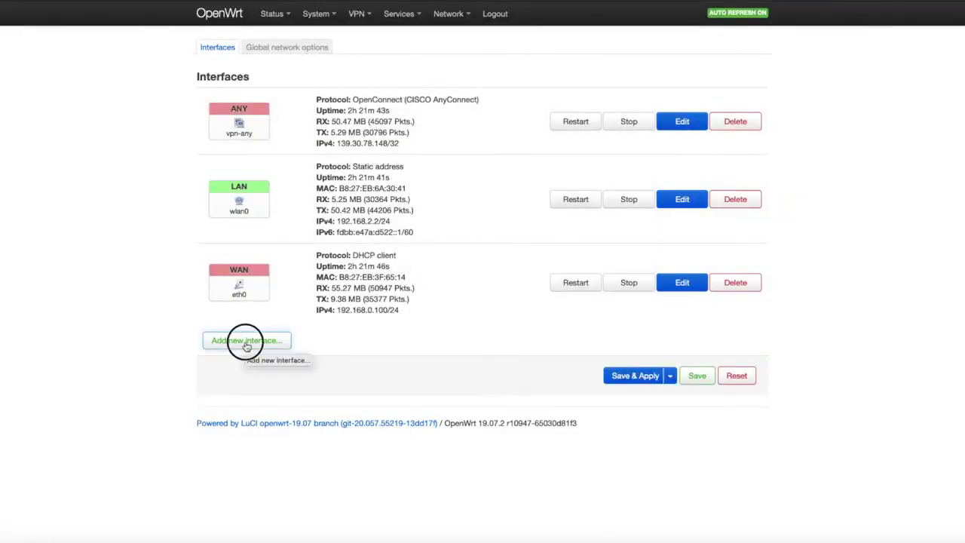
pyautogui.click(377, 105)
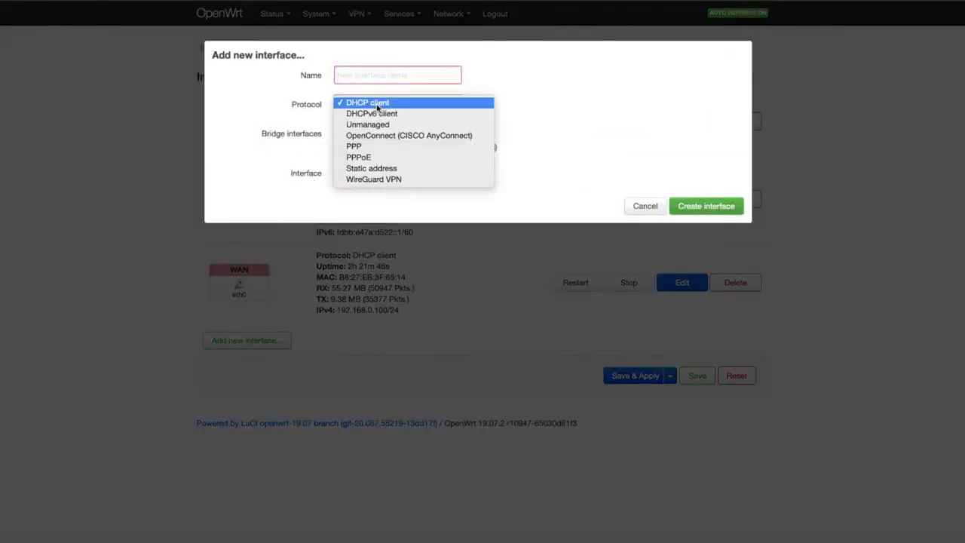
pyautogui.click(381, 136)
pyautogui.click(349, 76)
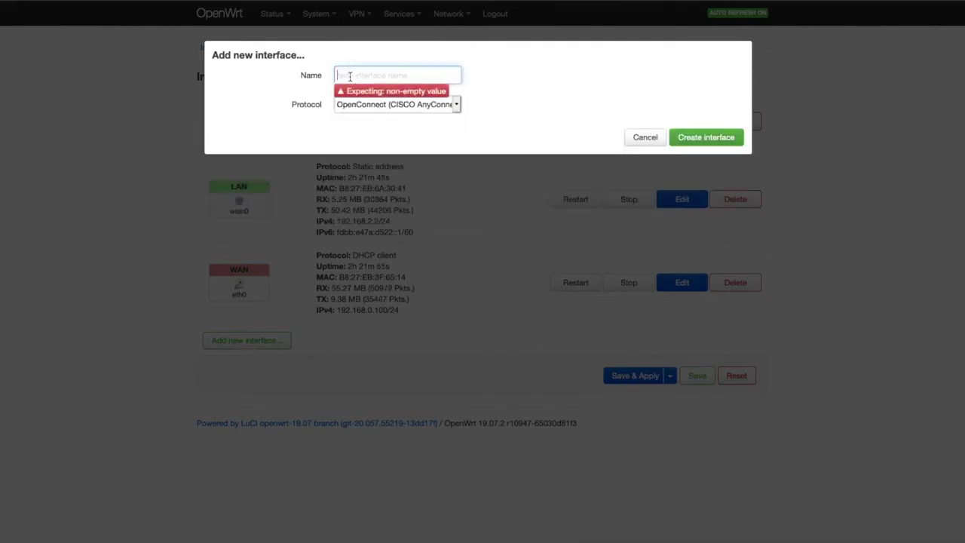
pyautogui.write('anyconnect')
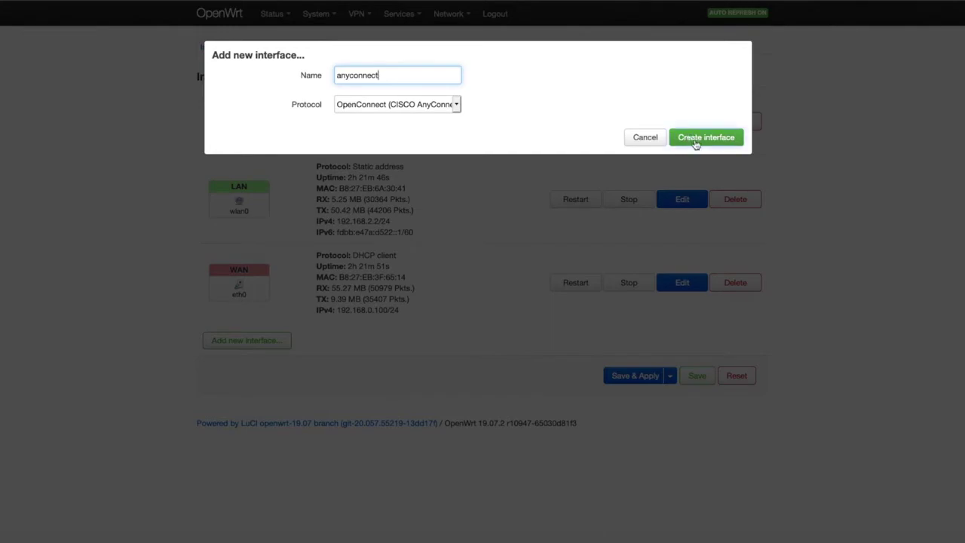
pyautogui.click(644, 137)
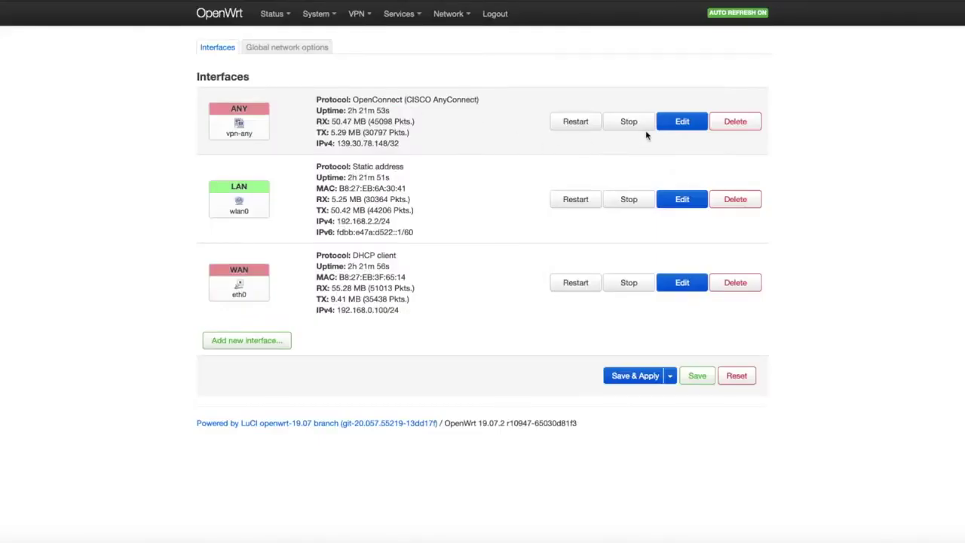